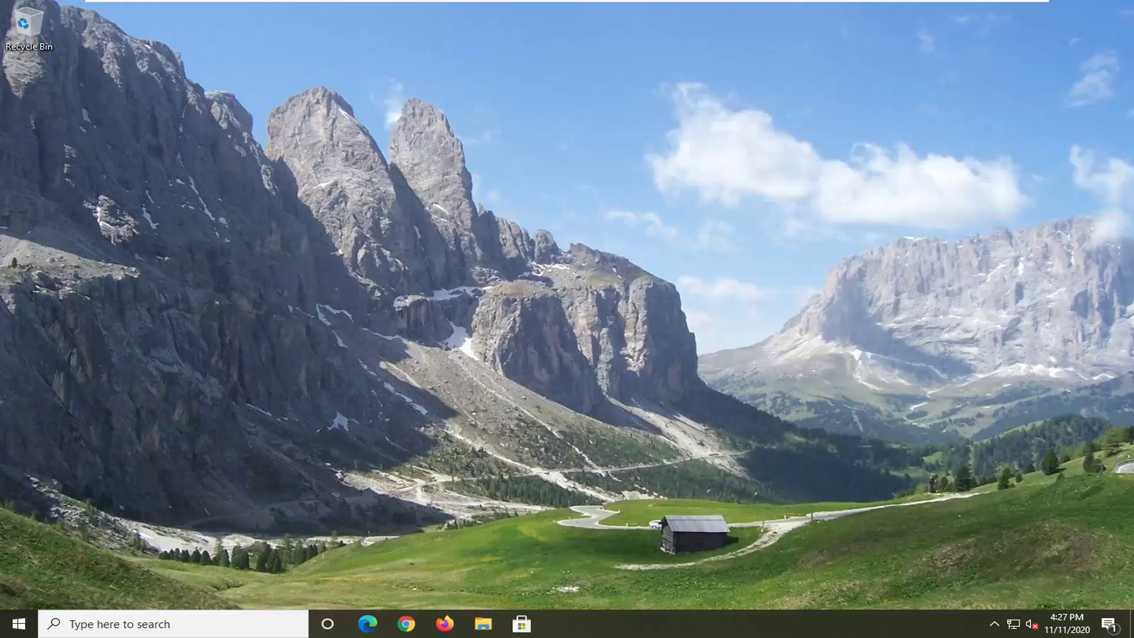
# Step: Search 'regedit' from Start and run Registry Editor as administrator, approving the UAC prompt
pyautogui.click(16, 625)
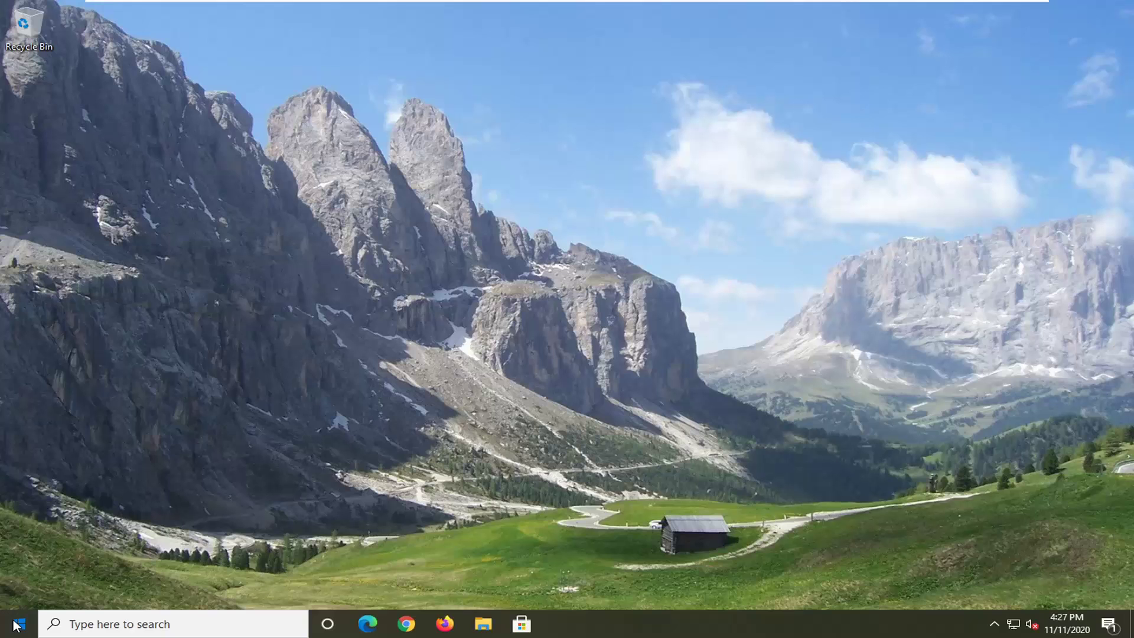
pyautogui.write('regedit')
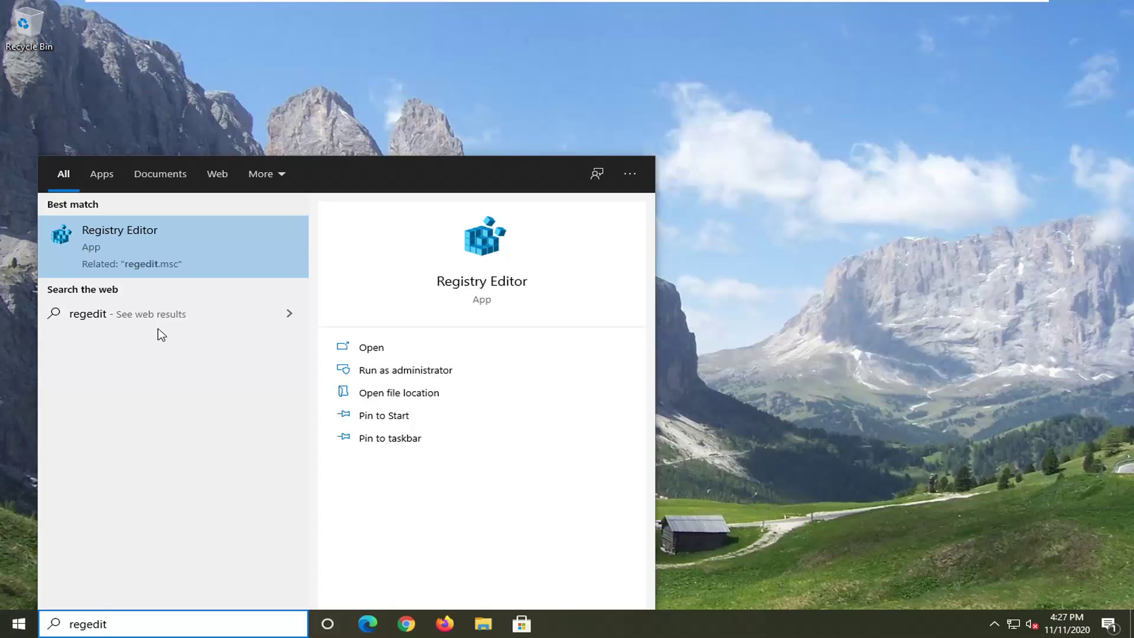
pyautogui.rightClick(126, 239)
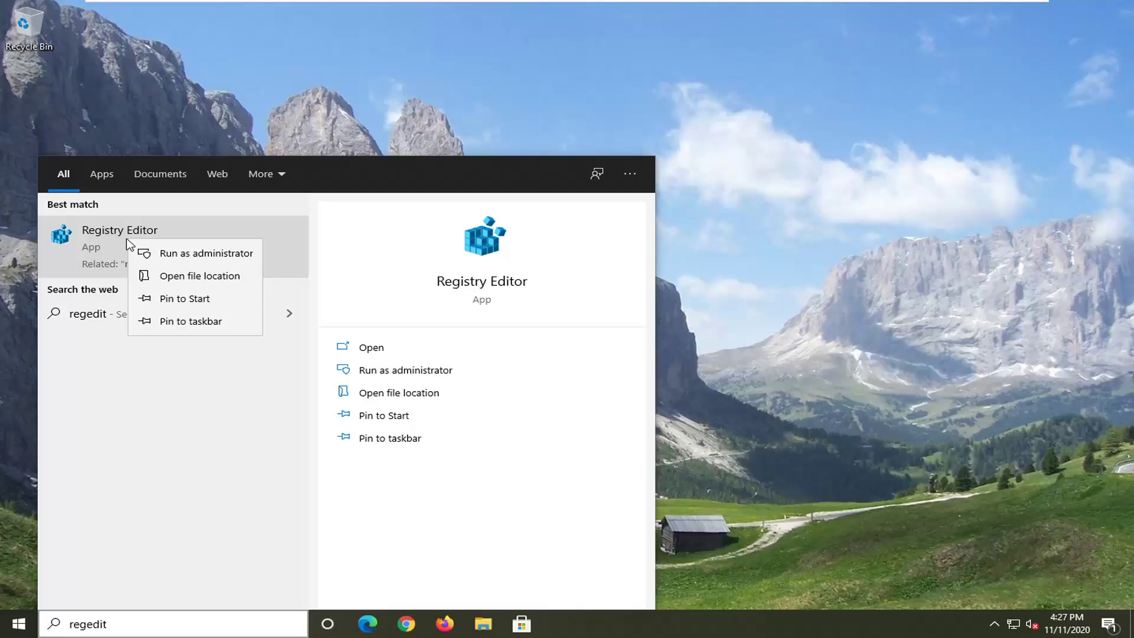
pyautogui.click(195, 249)
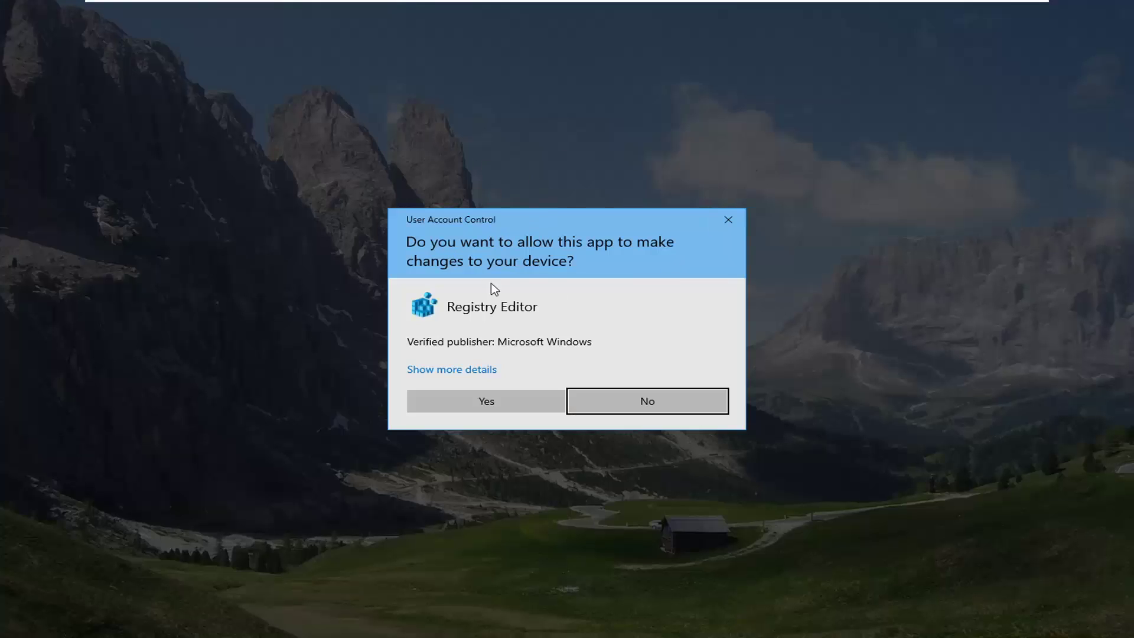
pyautogui.click(479, 399)
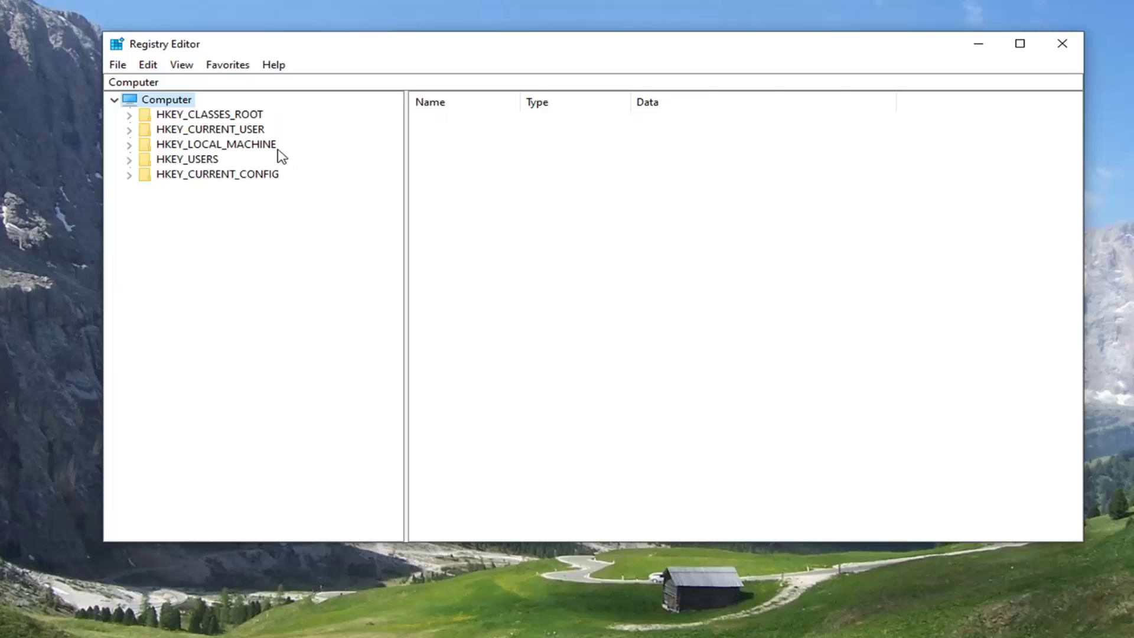
pyautogui.click(237, 82)
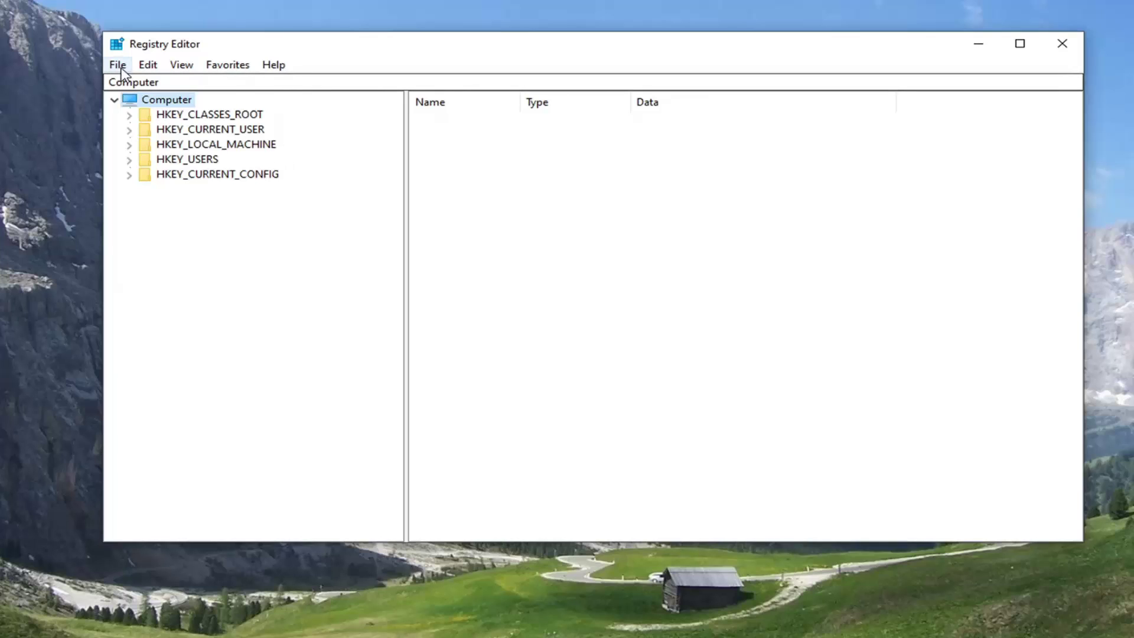
pyautogui.click(118, 65)
pyautogui.click(143, 101)
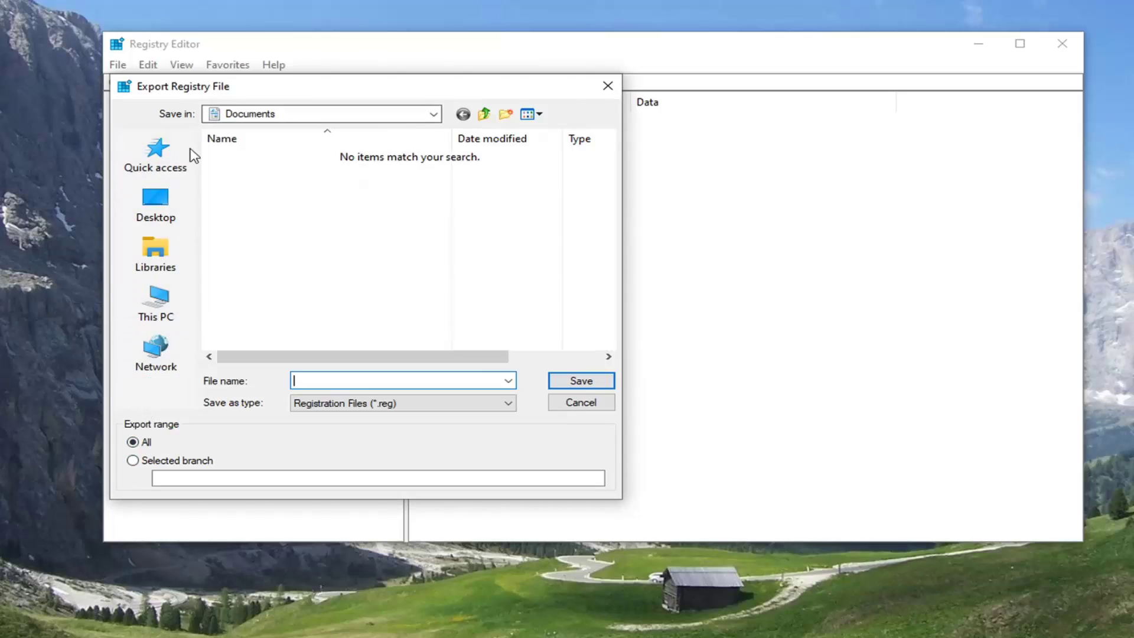
pyautogui.click(579, 402)
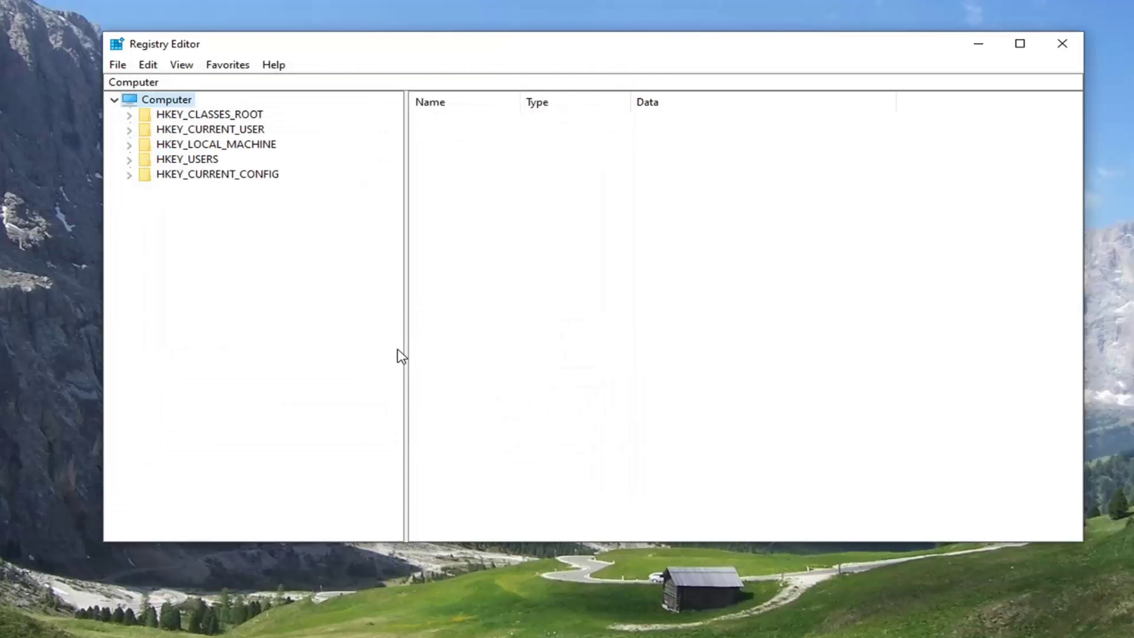
pyautogui.click(120, 65)
pyautogui.click(136, 89)
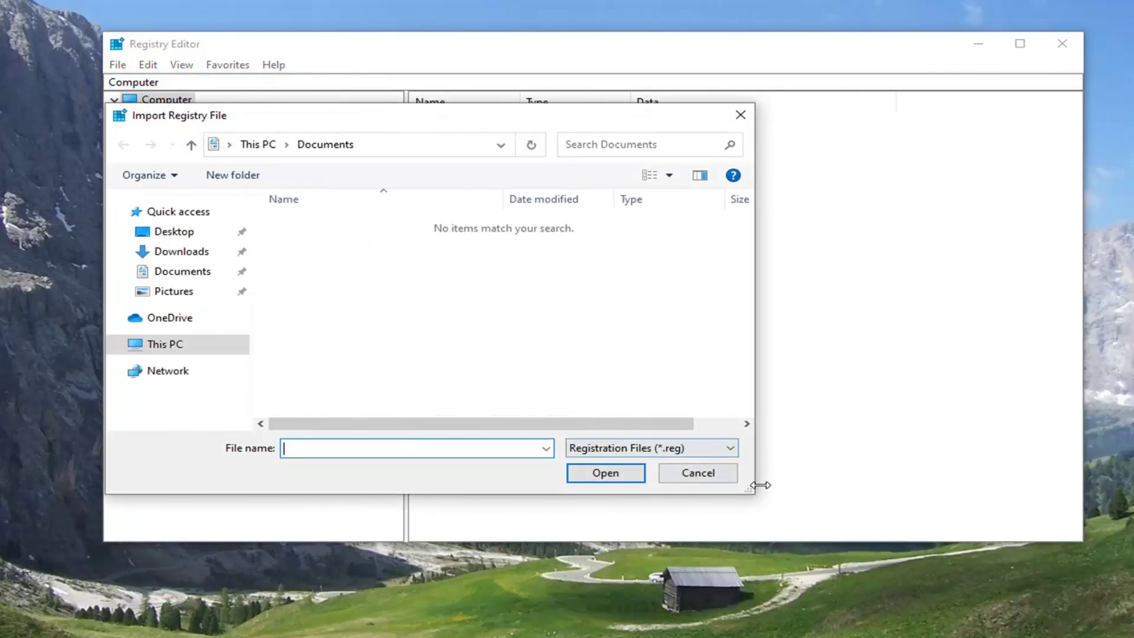
pyautogui.click(698, 474)
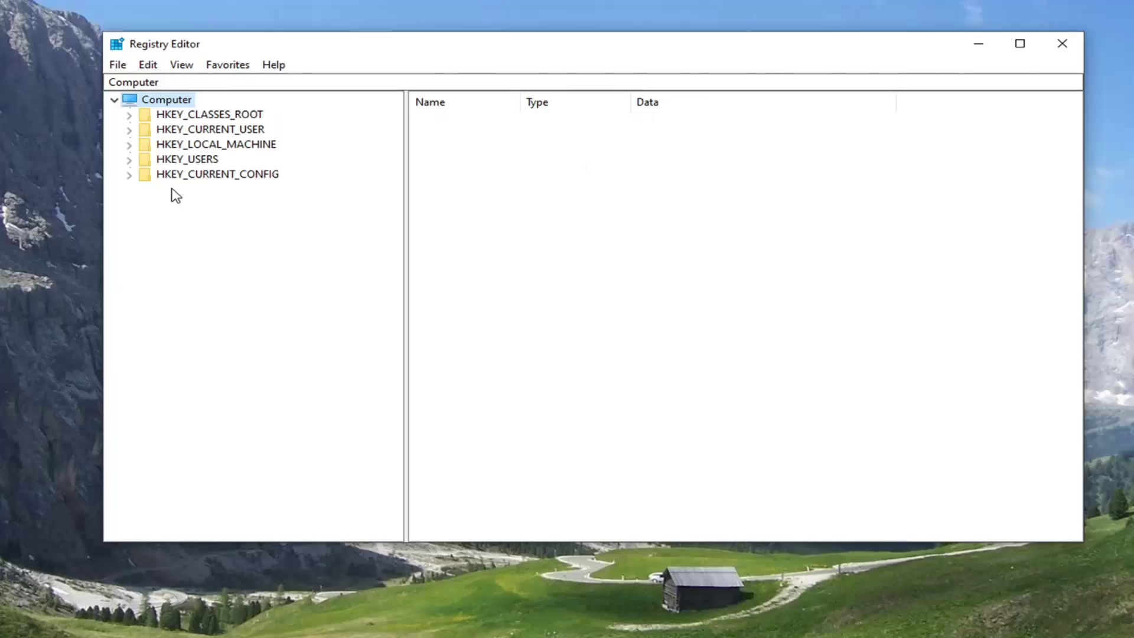
# Step: Expand HKEY_LOCAL_MACHINE > SYSTEM > ControlSet001 > Control and select the Windows key
pyautogui.click(205, 144)
pyautogui.doubleClick(206, 146)
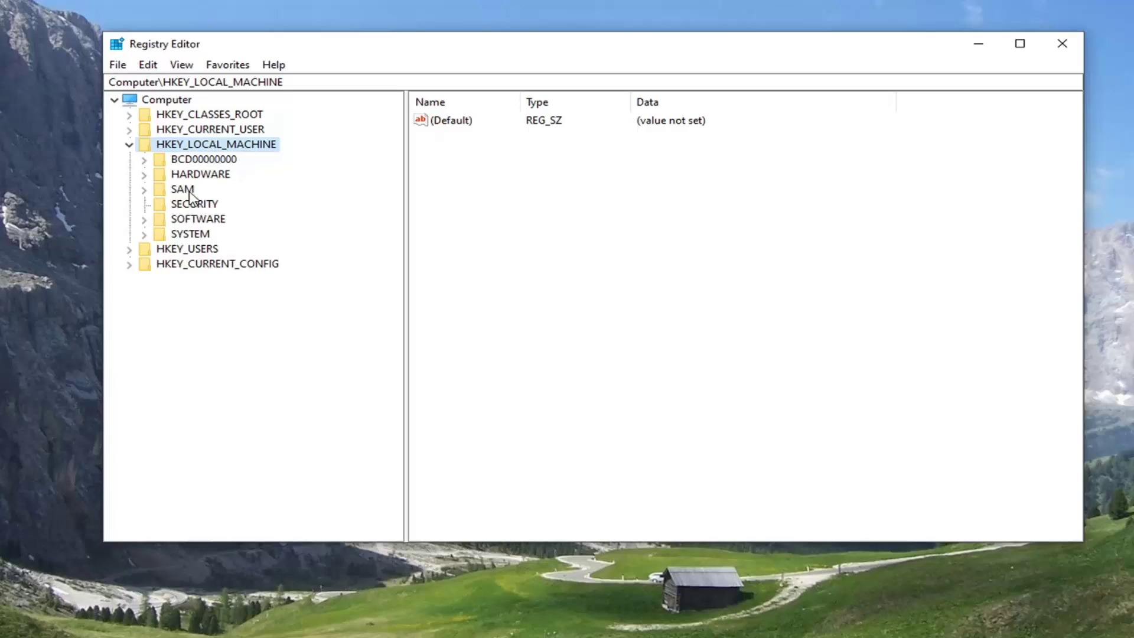
pyautogui.doubleClick(187, 235)
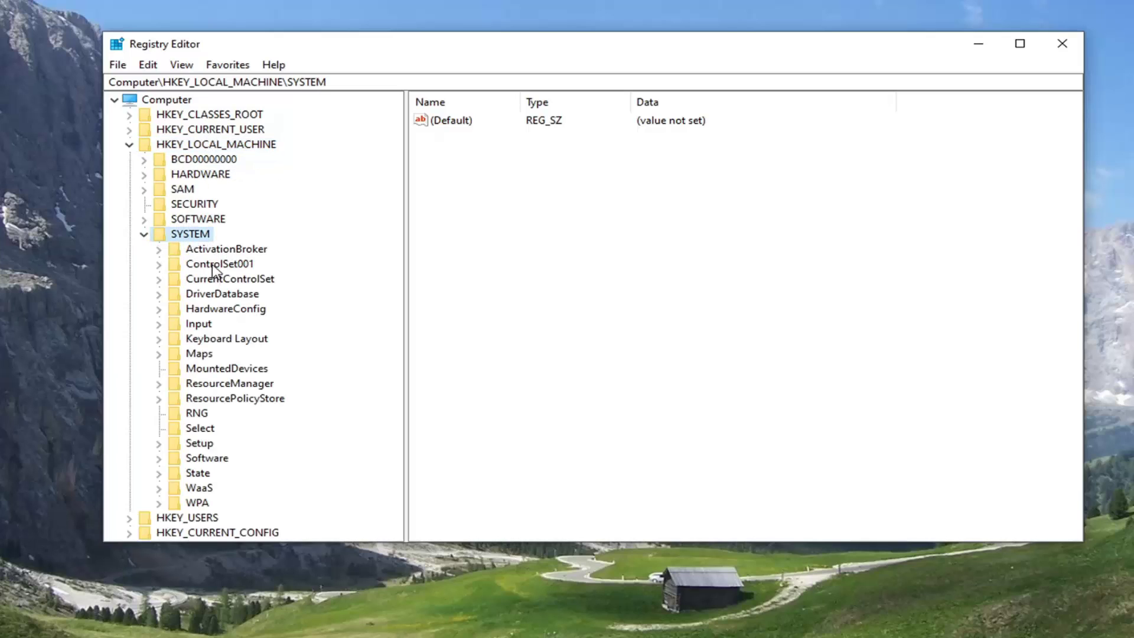
pyautogui.doubleClick(210, 265)
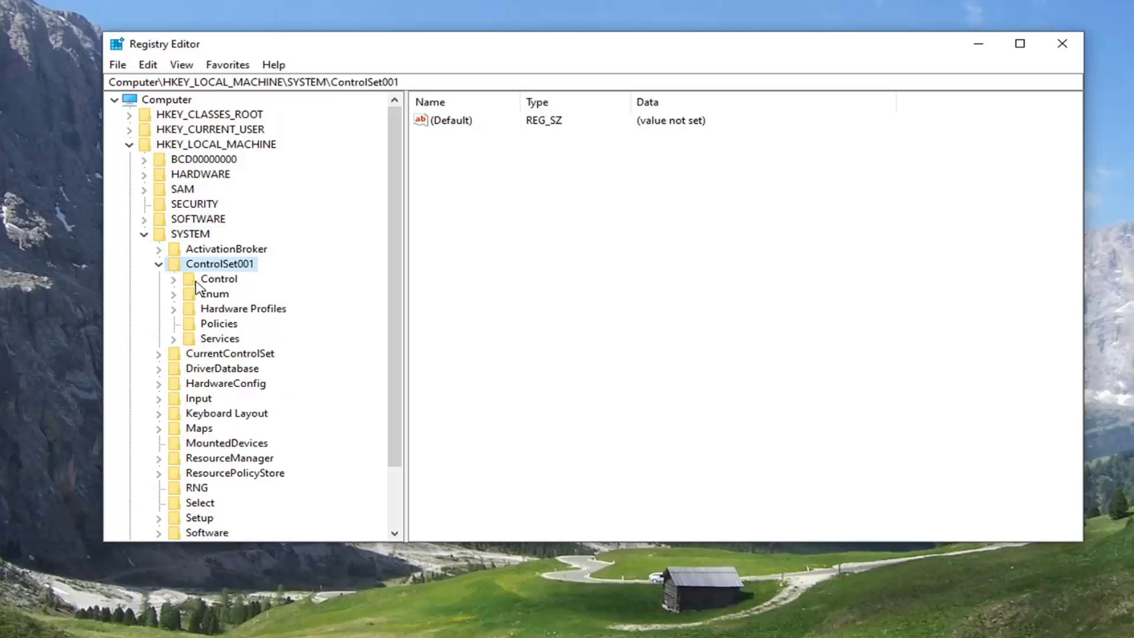
pyautogui.click(197, 281)
pyautogui.doubleClick(219, 281)
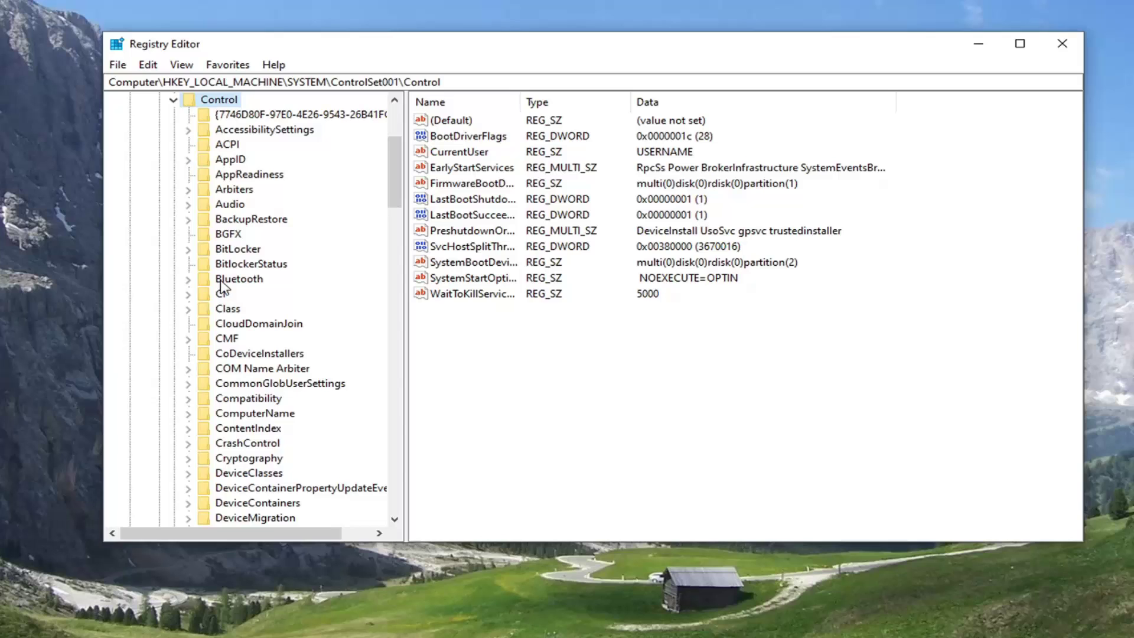
pyautogui.scroll(-20, 225, 290)
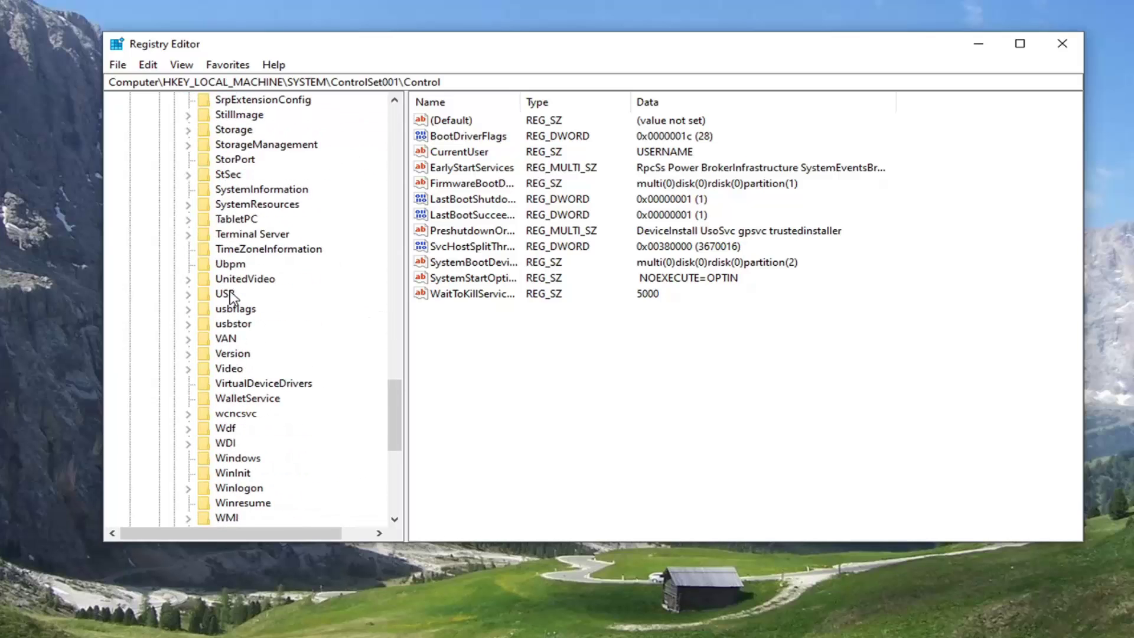
pyautogui.scroll(-1, 230, 297)
pyautogui.click(227, 414)
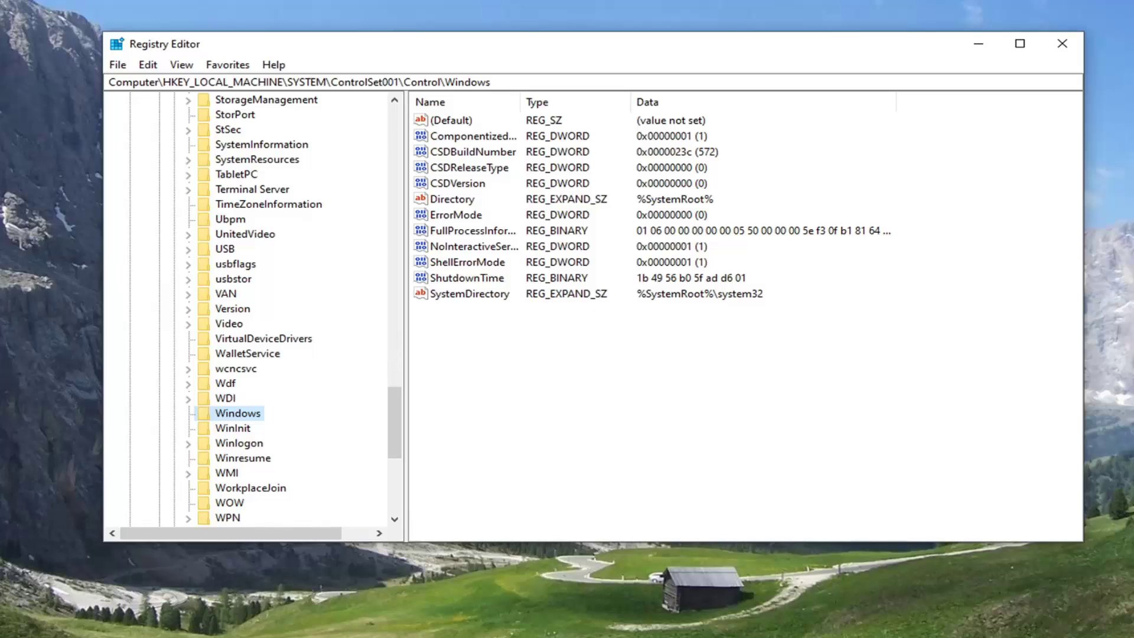
# Step: Enter 0 as ErrorMode's value data, leaving the base on Hexadecimal
pyautogui.doubleClick(462, 217)
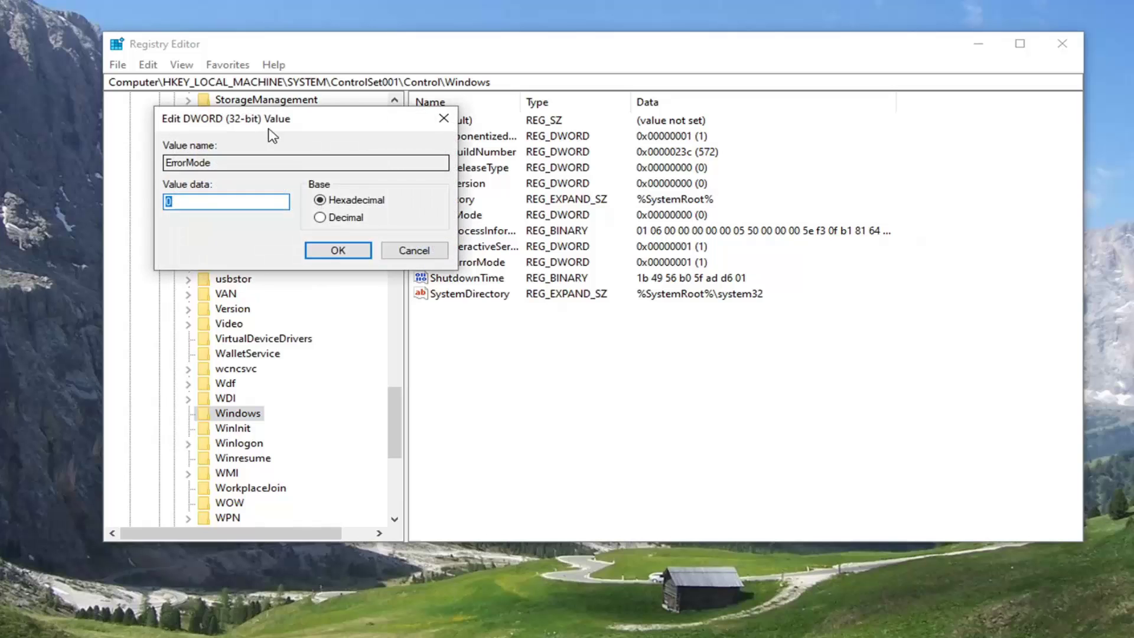
pyautogui.moveTo(281, 127); pyautogui.dragTo(530, 179)
pyautogui.write('0')
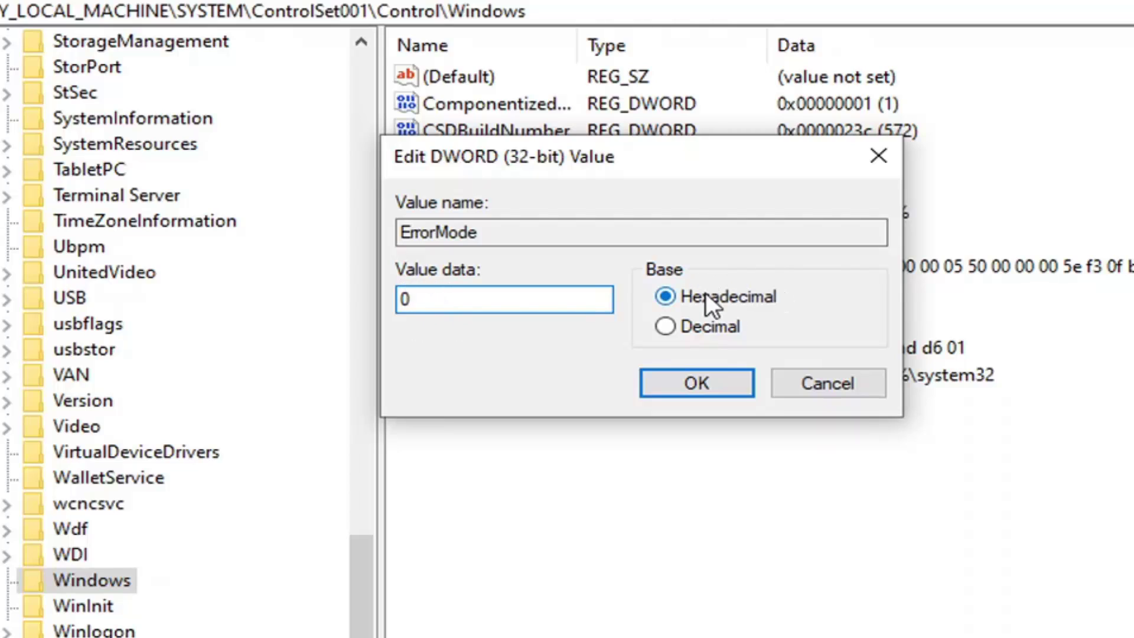
pyautogui.click(665, 326)
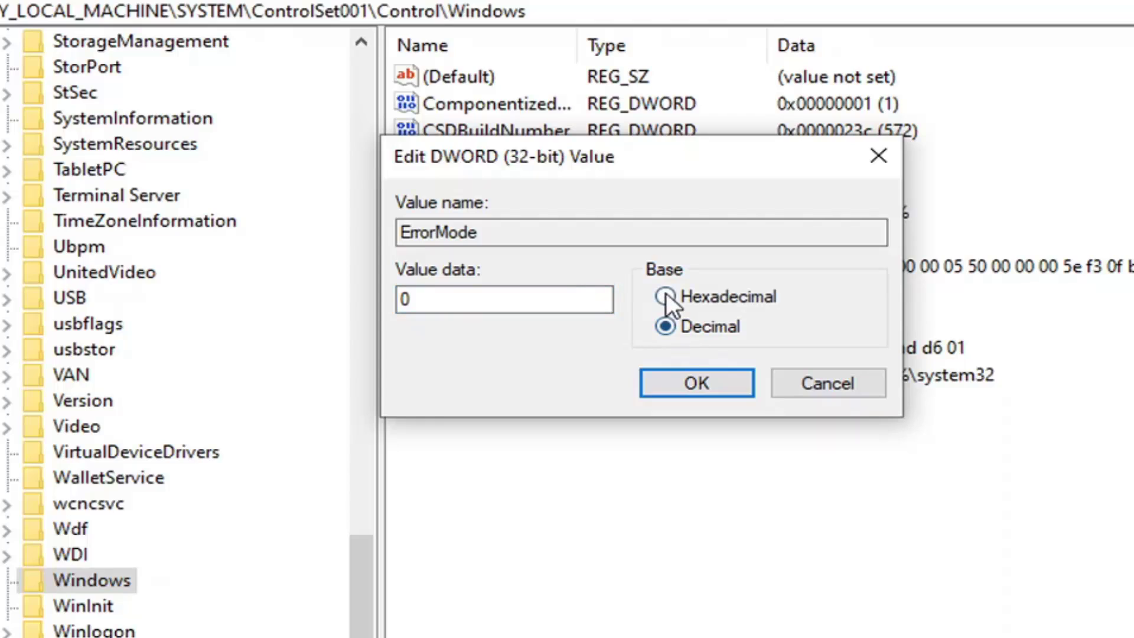
pyautogui.click(665, 296)
pyautogui.hotkey('shift', 'Tab')
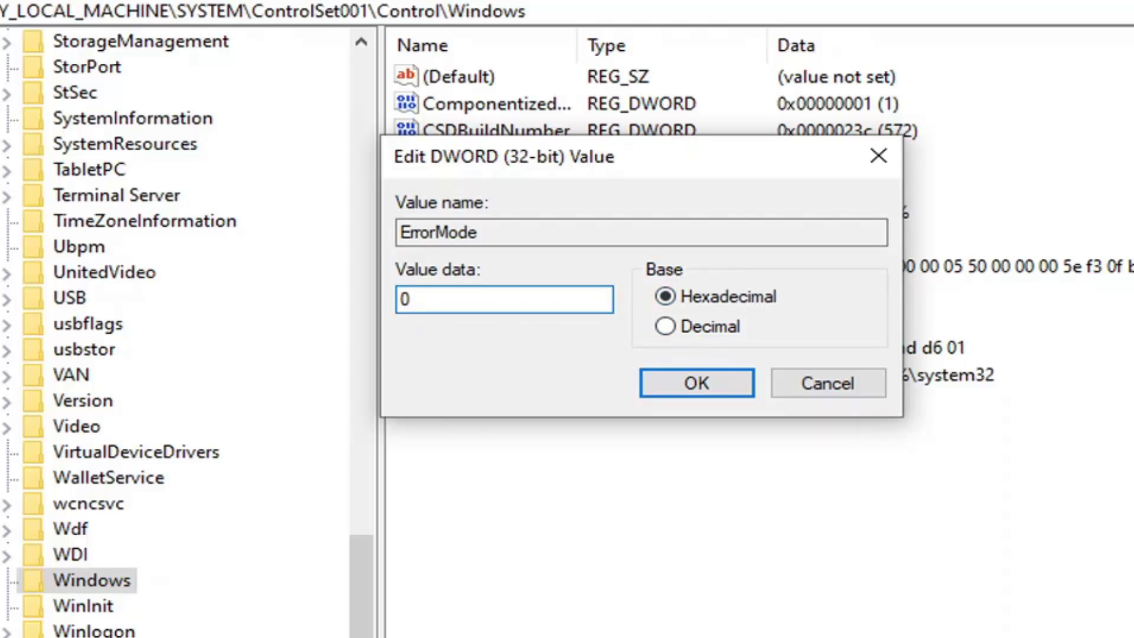
# Step: Save ErrorMode as 0, collapse the tree back to HKEY_LOCAL_MACHINE, and close Registry Editor
pyautogui.click(704, 382)
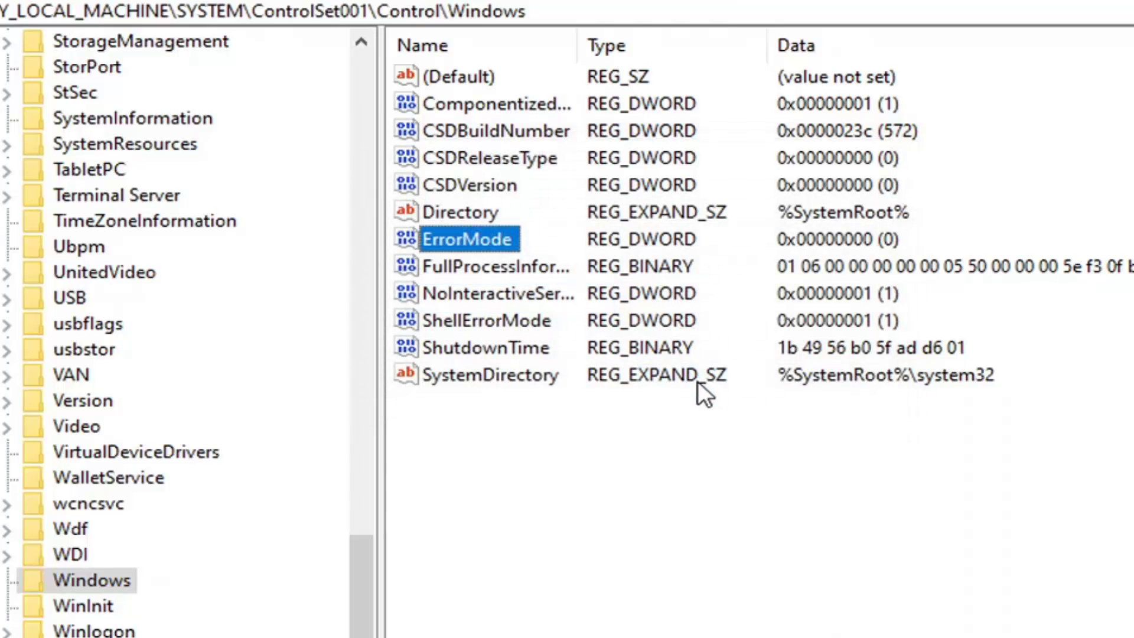
pyautogui.scroll(20, 324, 552)
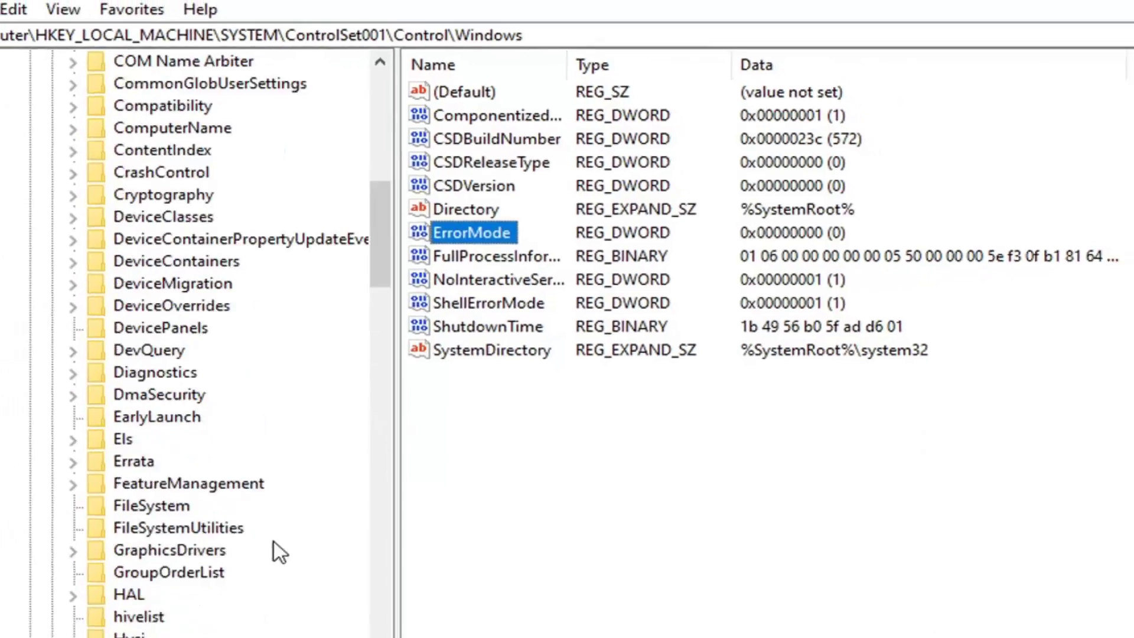
pyautogui.click(85, 194)
pyautogui.click(65, 173)
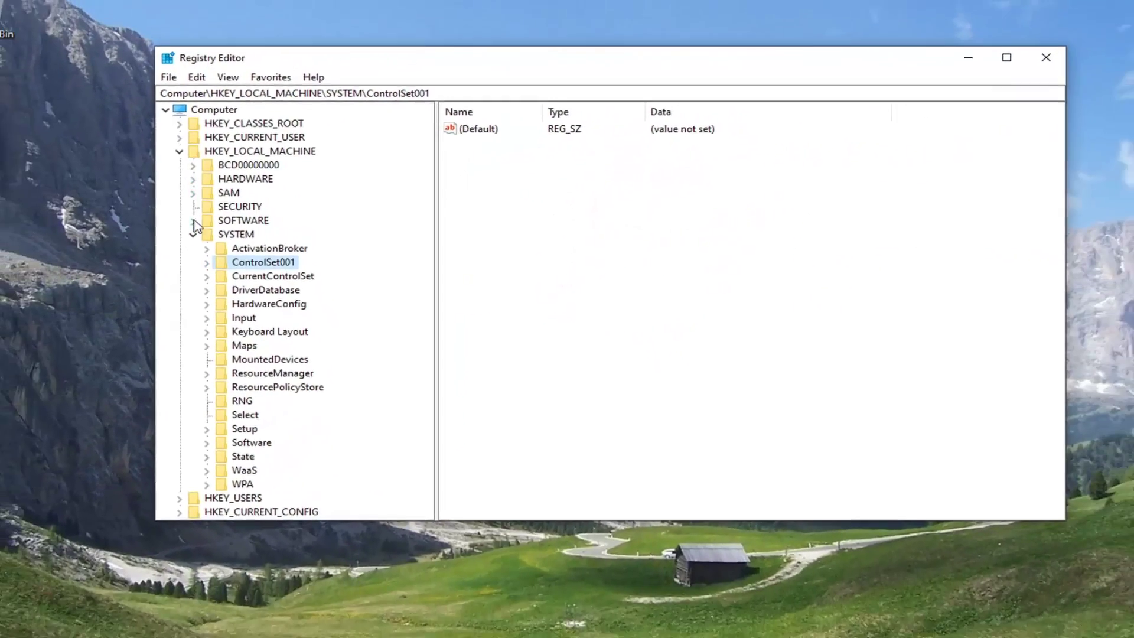
pyautogui.click(193, 234)
pyautogui.click(179, 151)
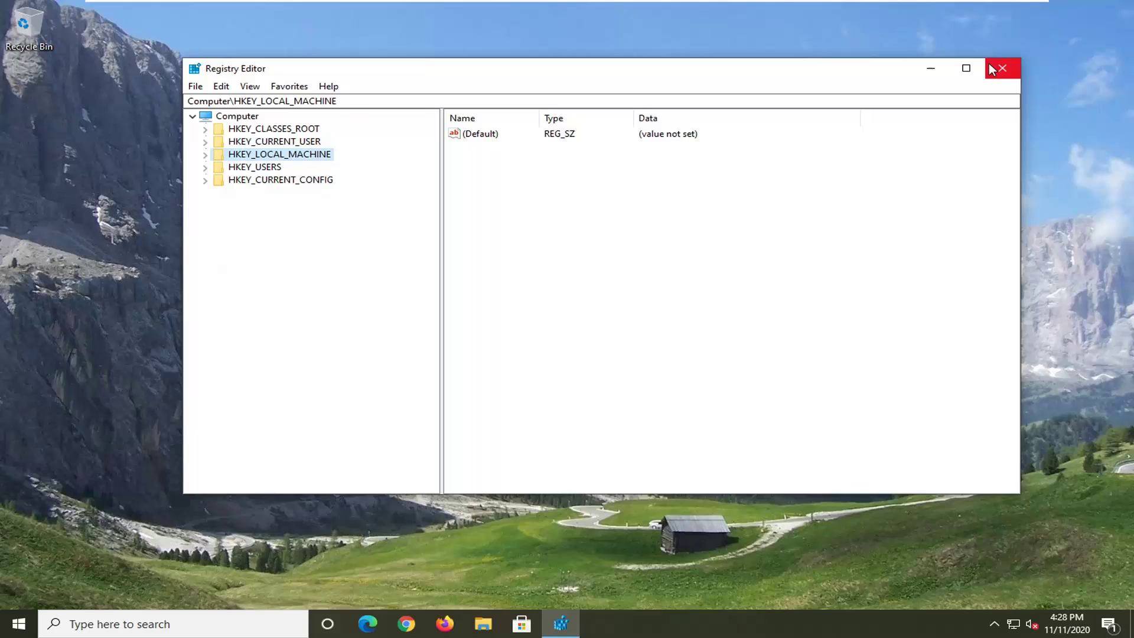
pyautogui.click(992, 70)
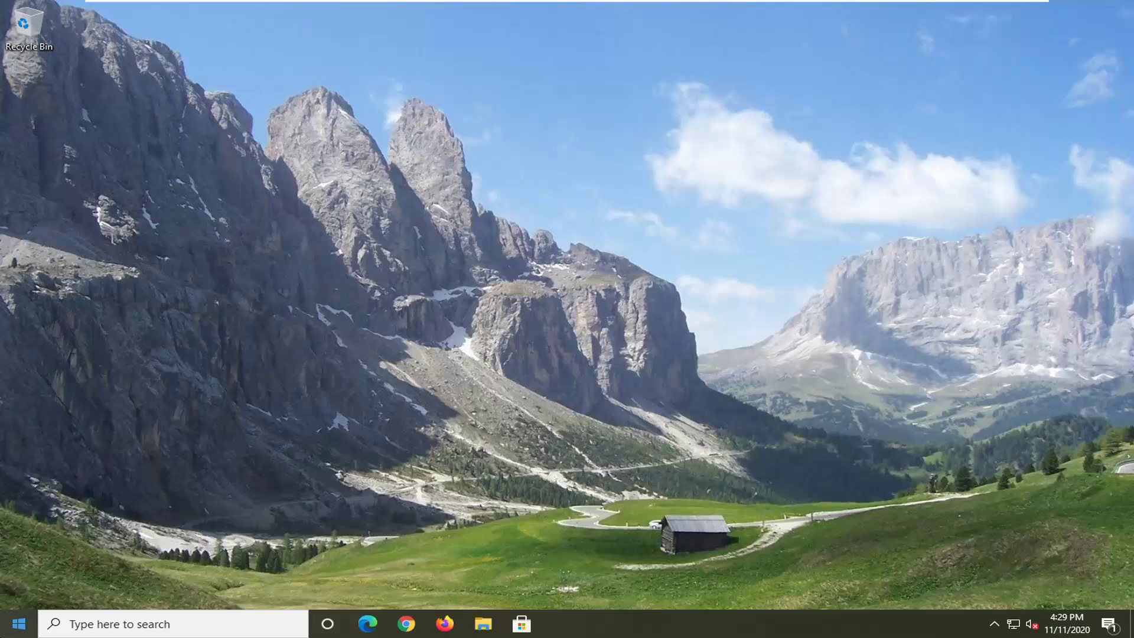
# Step: Search 'cmd' from Start and run Command Prompt as administrator, approving the UAC prompt
pyautogui.click(19, 623)
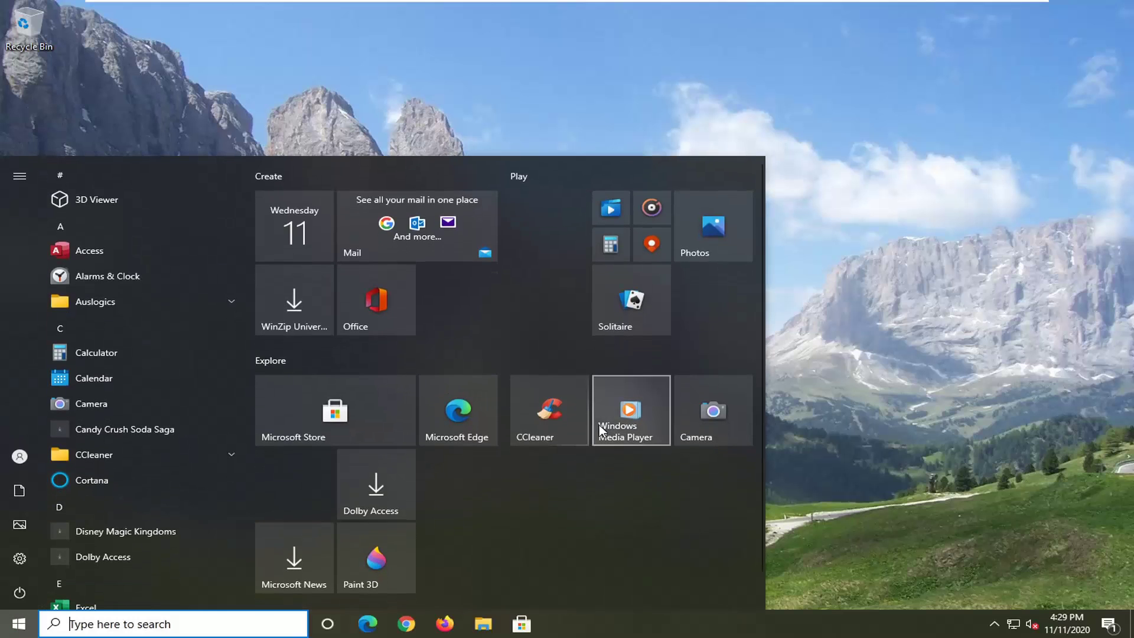
pyautogui.write('cmd')
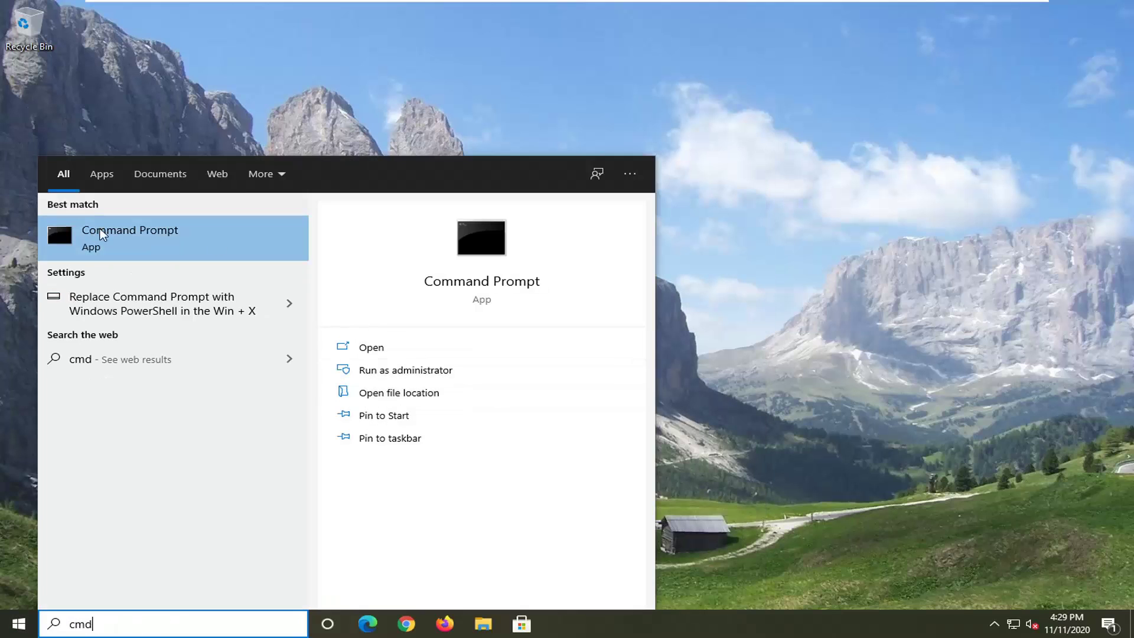
pyautogui.rightClick(126, 238)
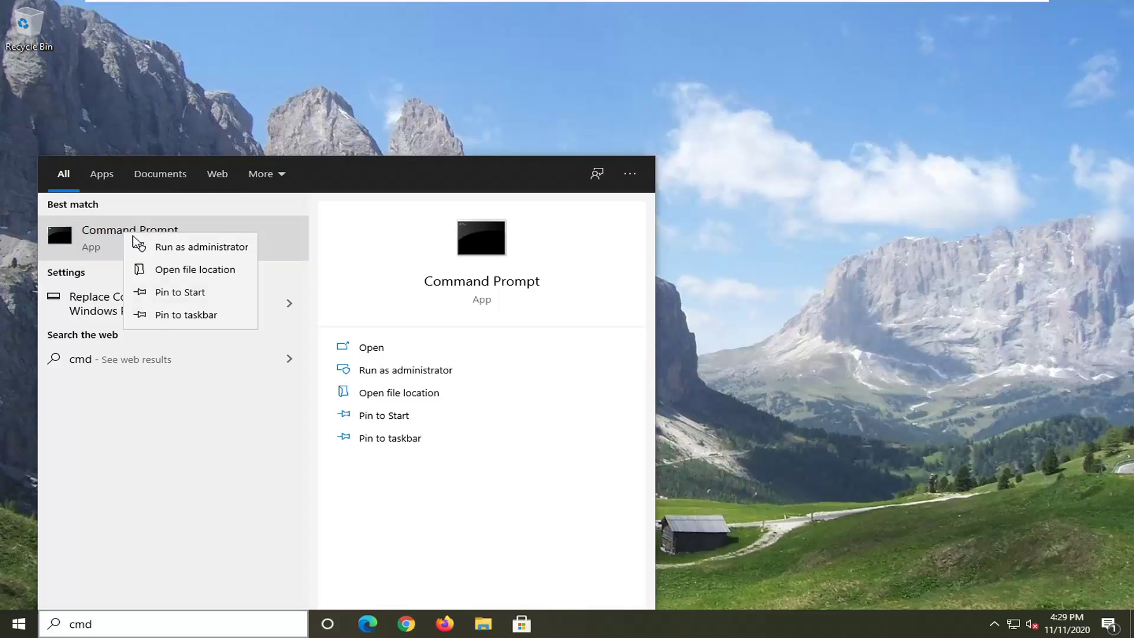
pyautogui.click(139, 246)
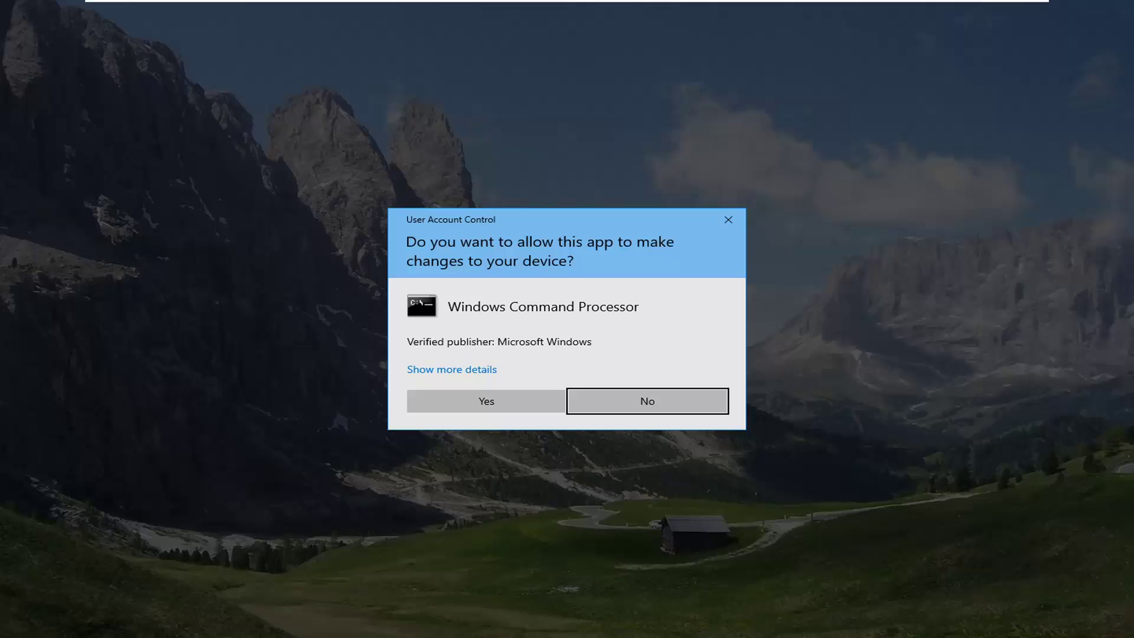
pyautogui.click(504, 399)
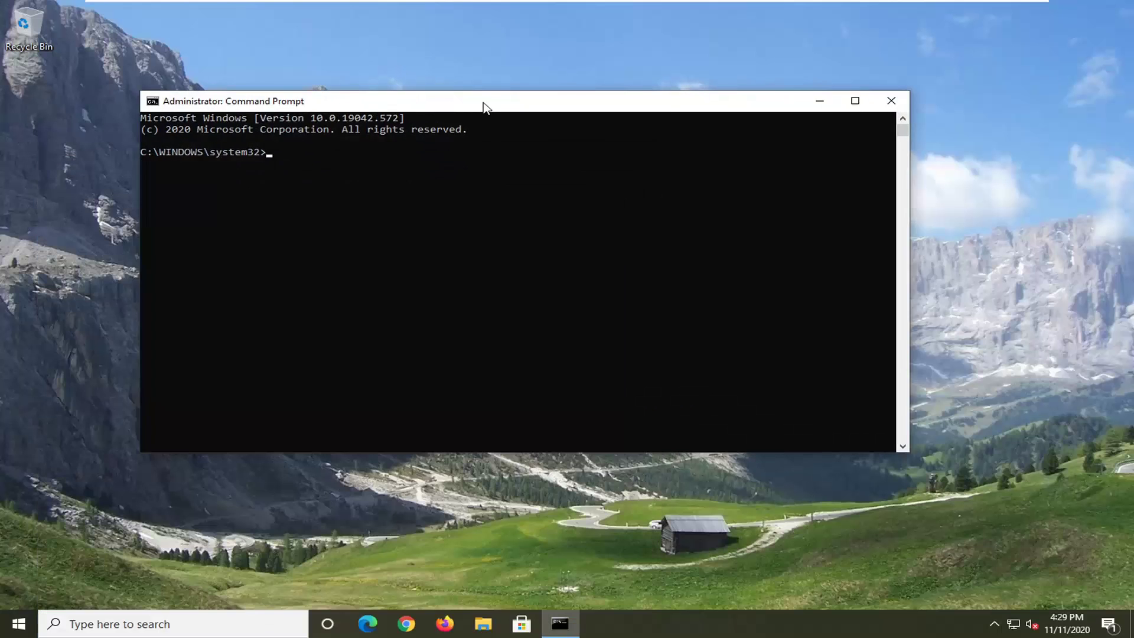
pyautogui.moveTo(483, 105); pyautogui.dragTo(524, 105)
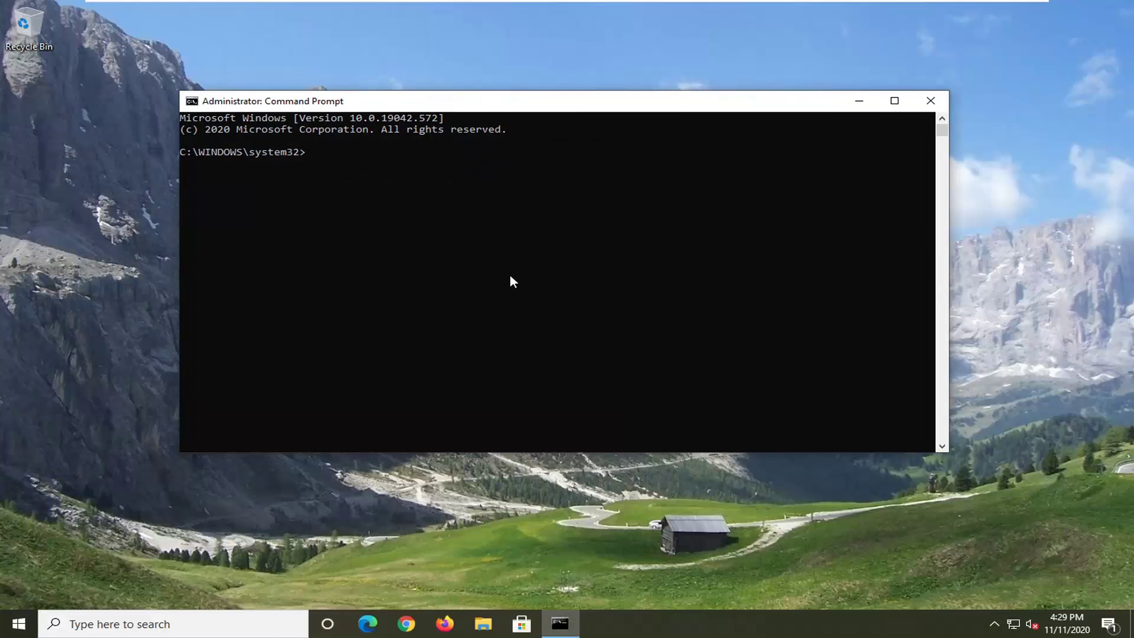
# Step: Run 'sfc /scannow' at the administrator prompt
pyautogui.write('sfc')
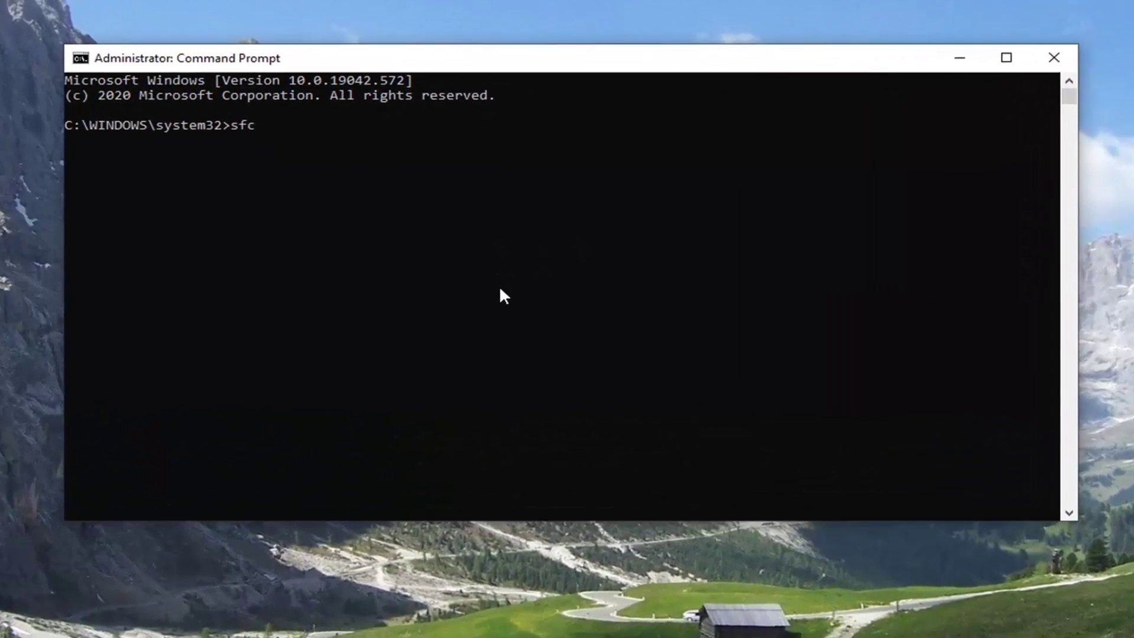
pyautogui.write(' /sca')
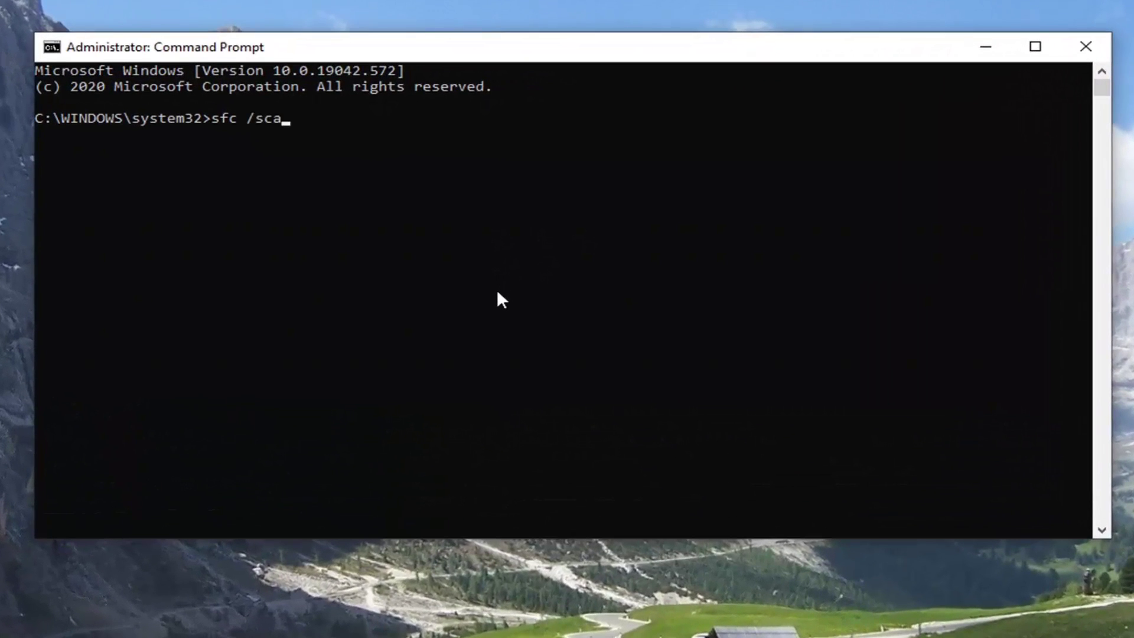
pyautogui.write('nnow')
pyautogui.press('Return')
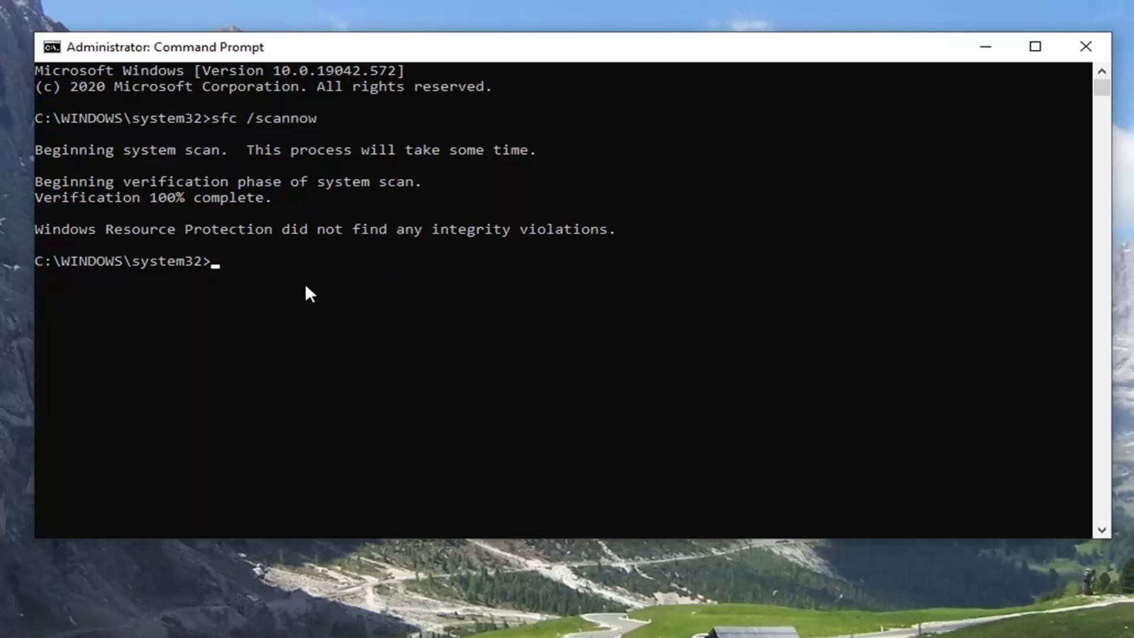
# Step: Close the Command Prompt window once the scan reports no integrity violations
pyautogui.click(1076, 52)
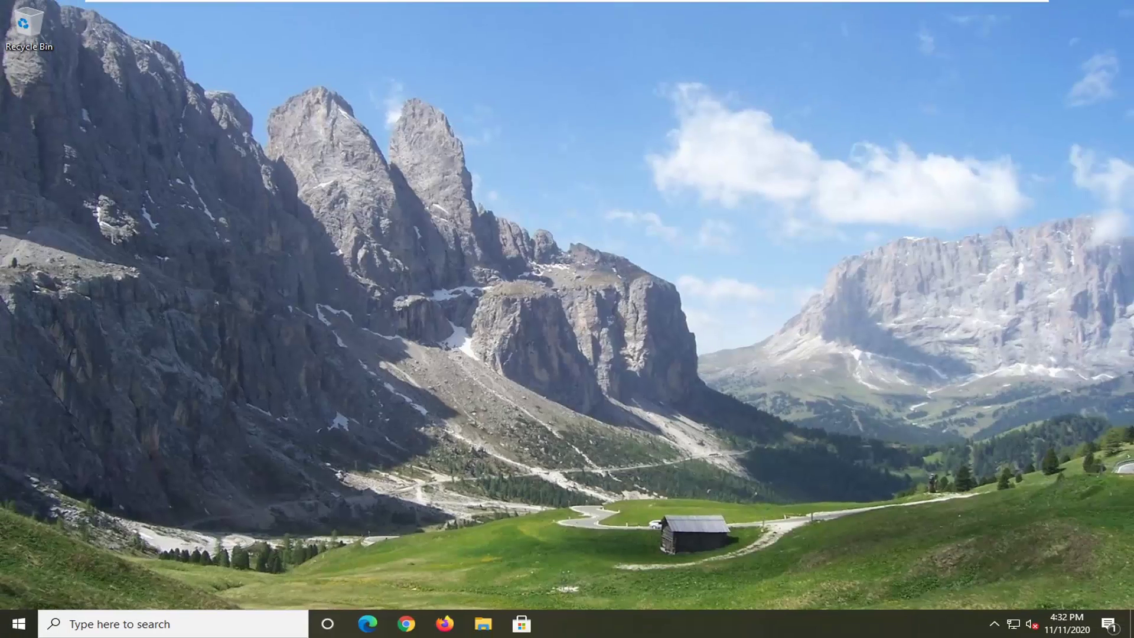